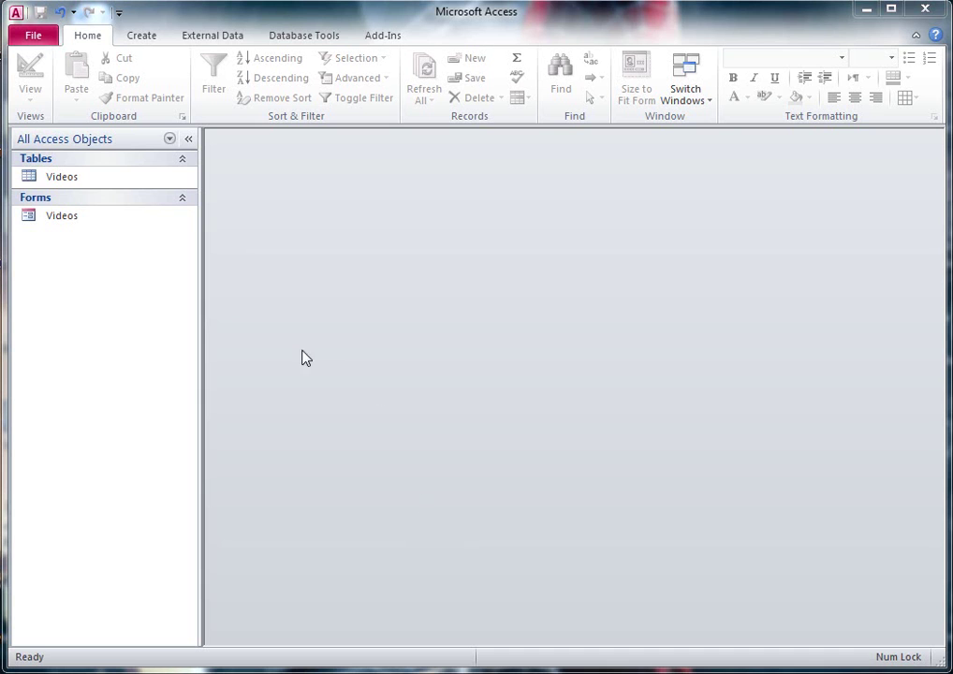
Start a new query with the Simple Query Wizard, using the Videos table as its source.
{"action": "left_click", "coordinate": [146, 34]}
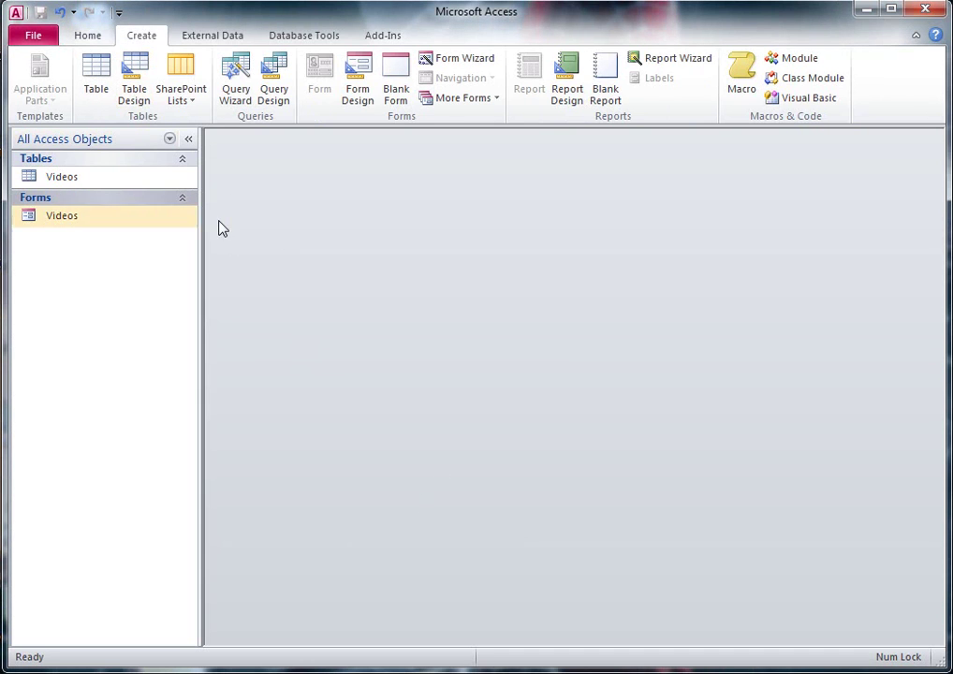
{"action": "left_click", "coordinate": [237, 94]}
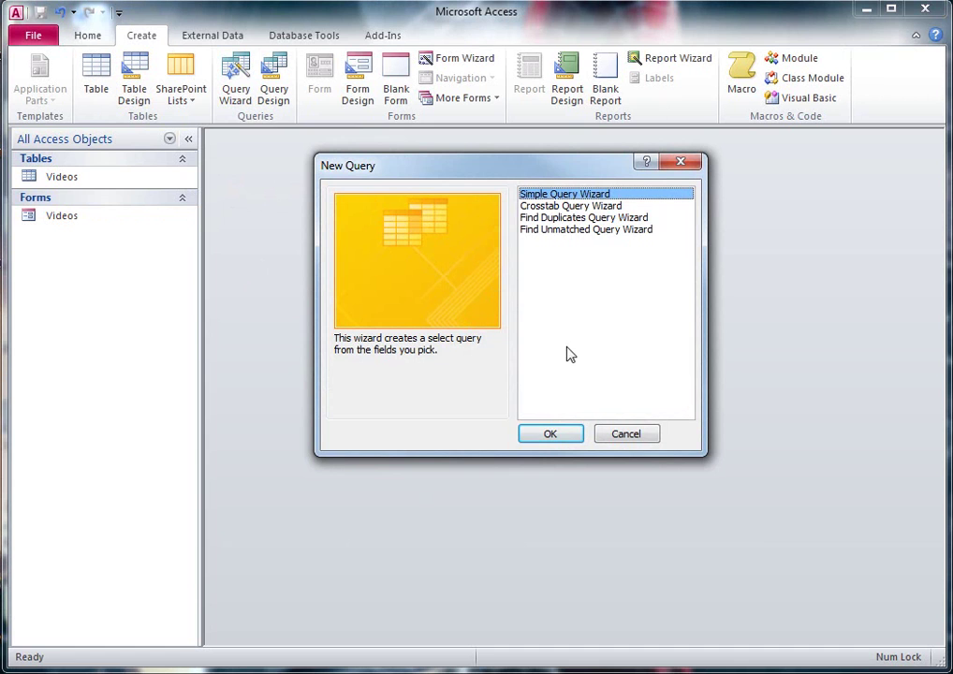
{"action": "left_click", "coordinate": [550, 435]}
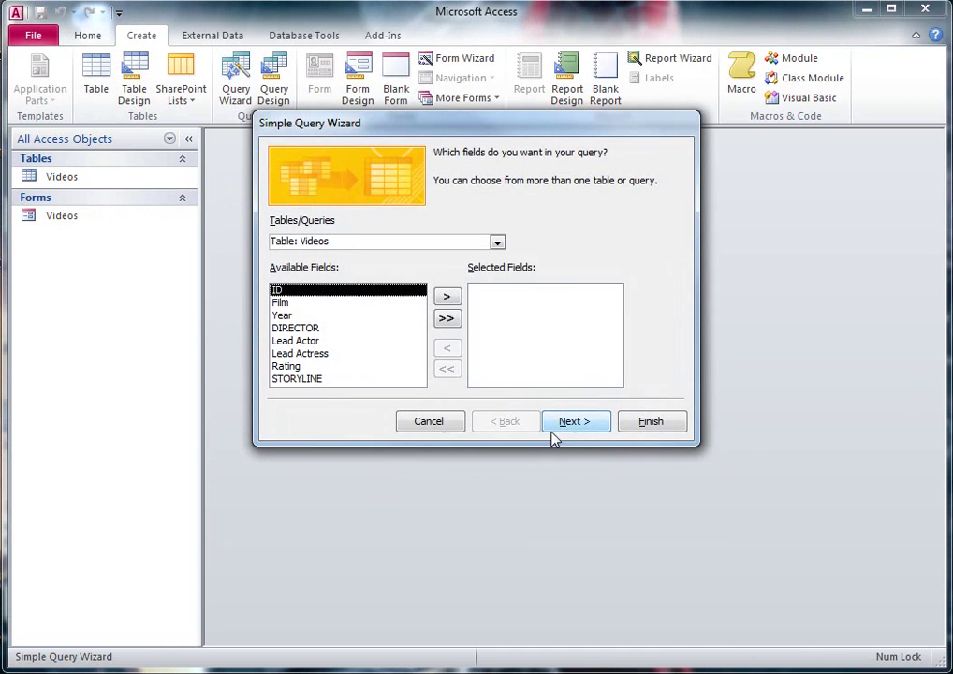
{"action": "left_click_drag", "start_coordinate": [484, 122], "coordinate": [505, 181]}
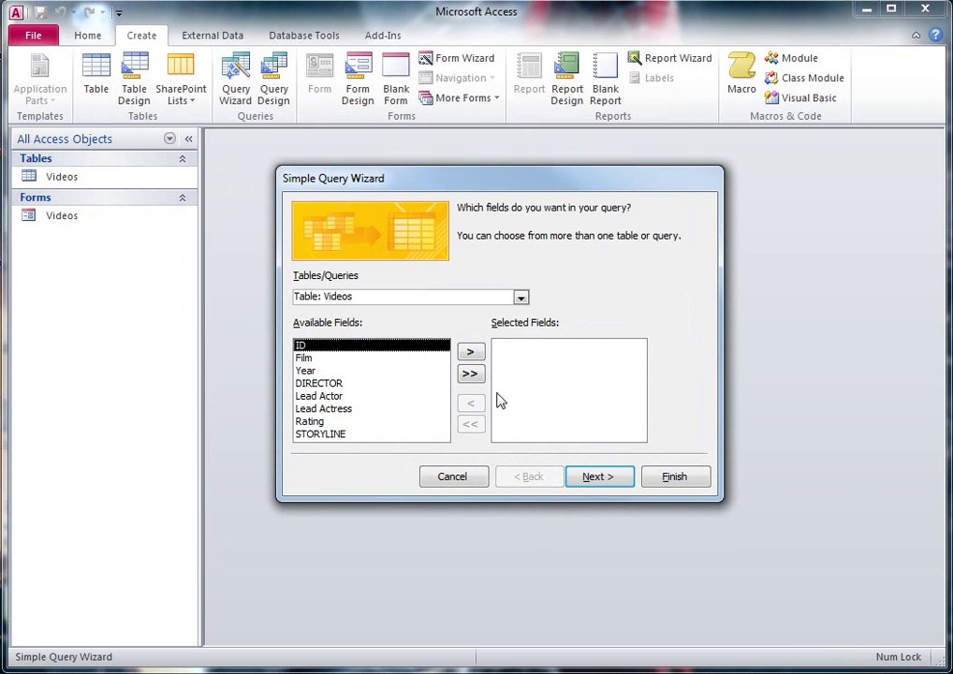
{"action": "left_click", "coordinate": [520, 298]}
{"action": "left_click", "coordinate": [520, 297]}
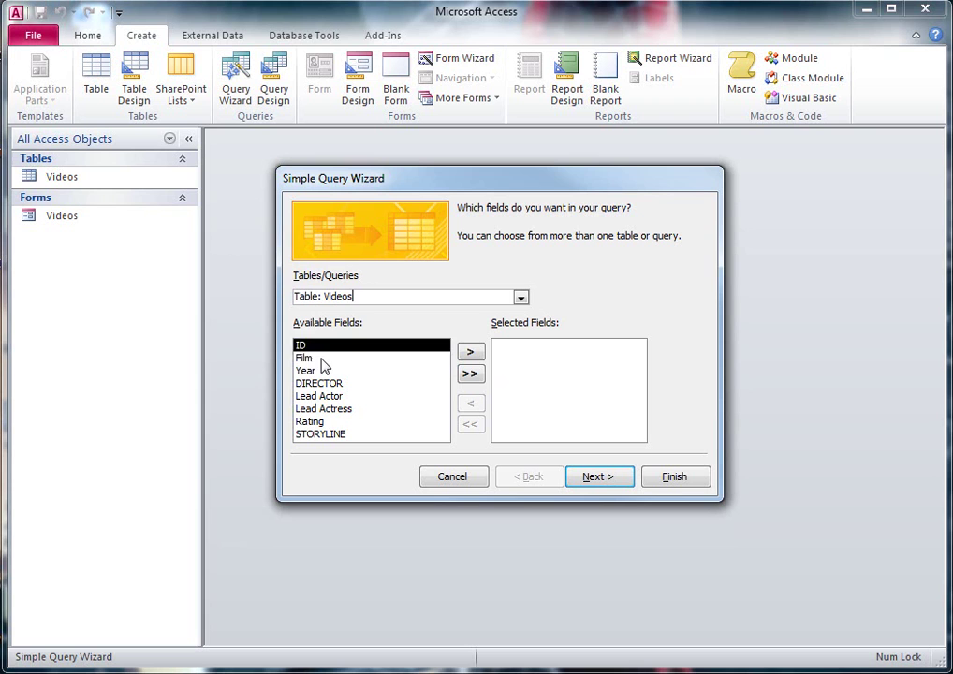
Add the Film, Year, DIRECTOR, Lead Actor, Lead Actress and Rating fields to the query.
{"action": "left_click", "coordinate": [320, 358]}
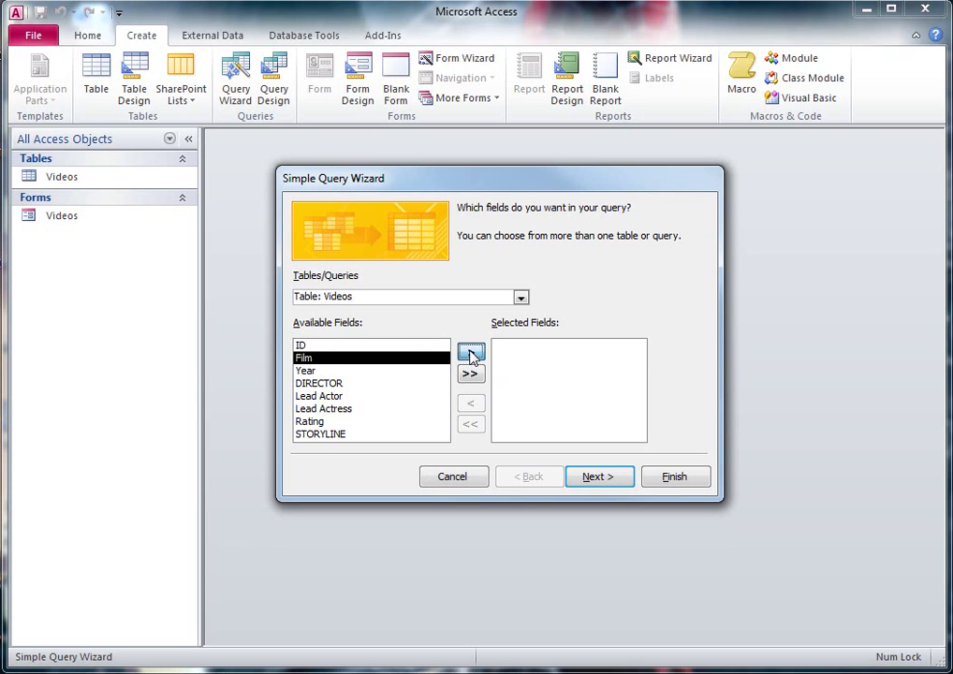
{"action": "left_click", "coordinate": [471, 354]}
{"action": "left_click", "coordinate": [471, 353]}
{"action": "left_click", "coordinate": [471, 353]}
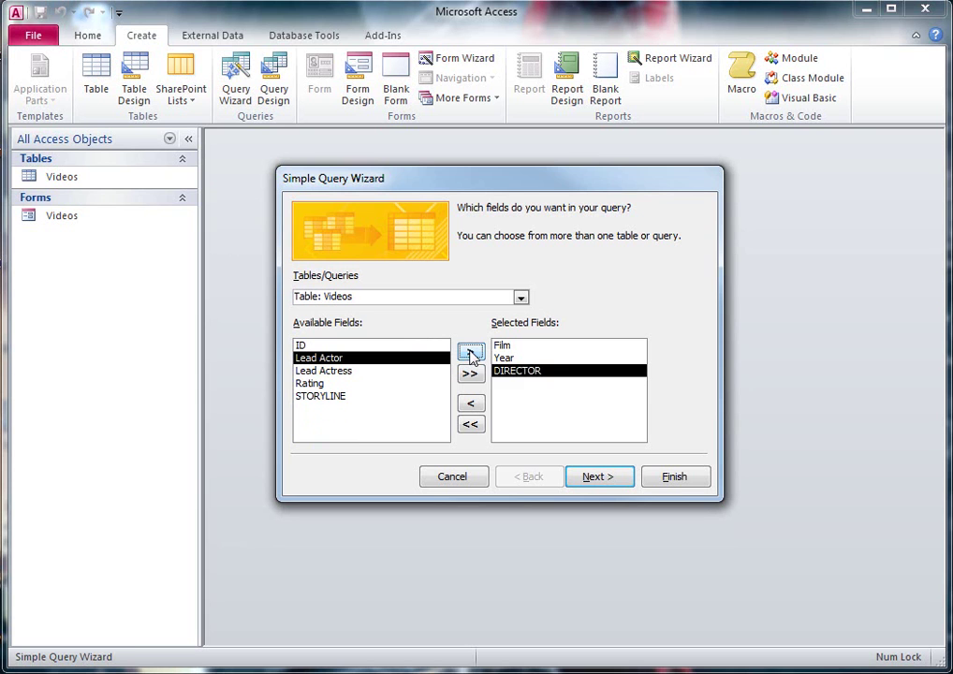
{"action": "left_click", "coordinate": [471, 354]}
{"action": "left_click", "coordinate": [470, 354]}
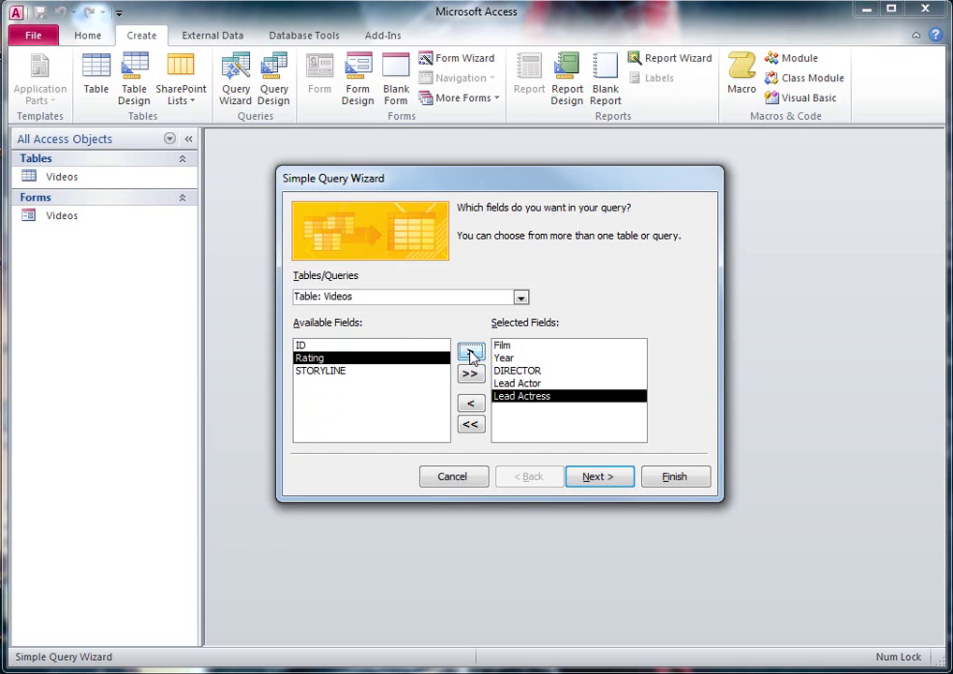
{"action": "left_click", "coordinate": [470, 354]}
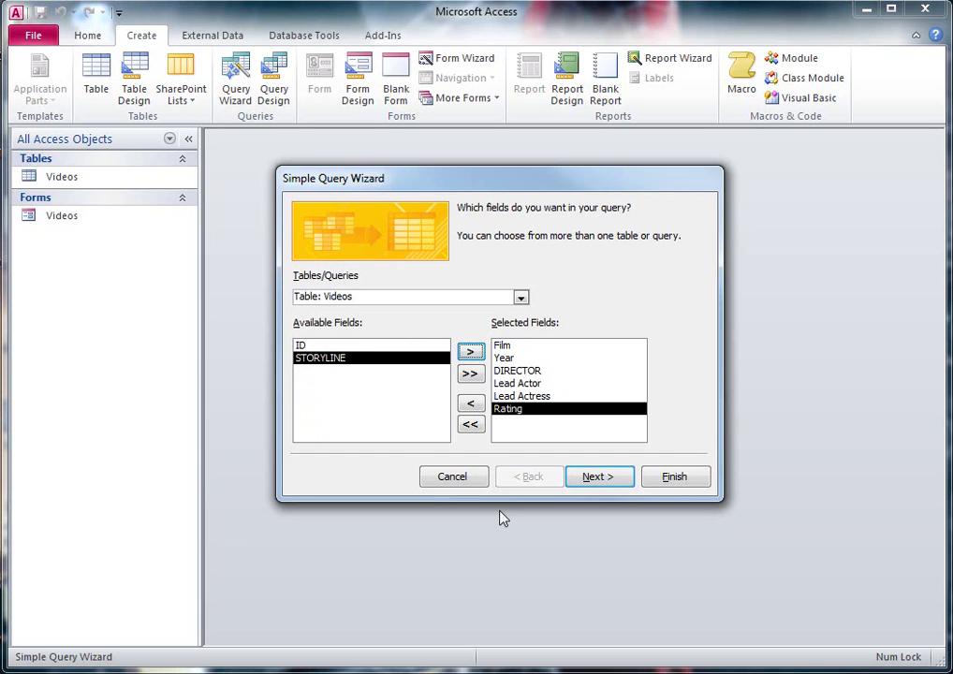
Title the query Basic Query, finish the wizard with the query opened to view information, and maximise its window.
{"action": "left_click", "coordinate": [606, 477]}
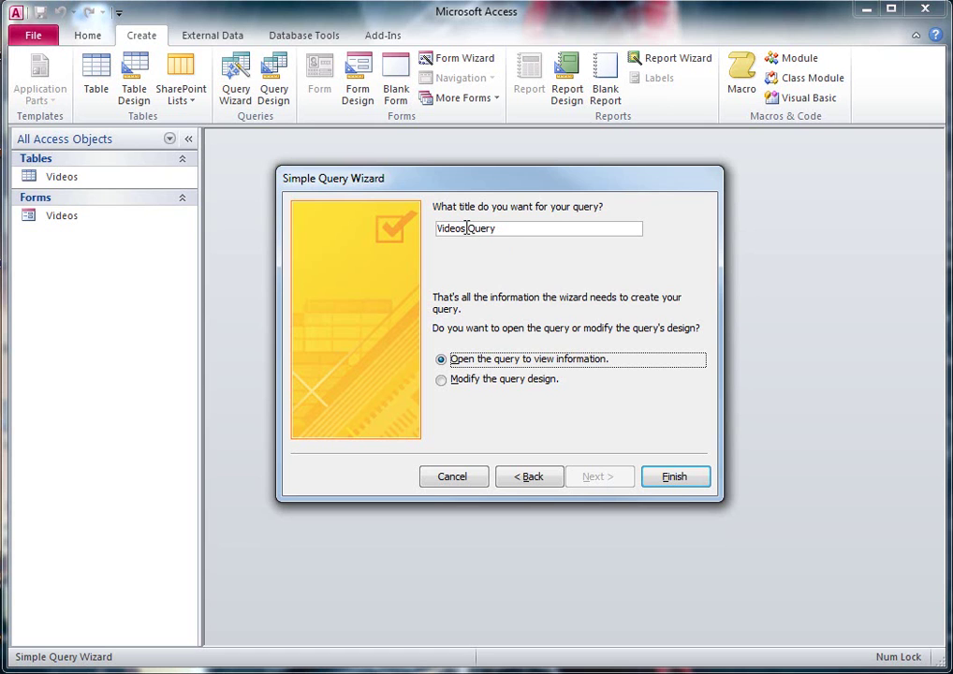
{"action": "left_click_drag", "start_coordinate": [466, 228], "coordinate": [437, 229]}
{"action": "type", "text": "Basic"}
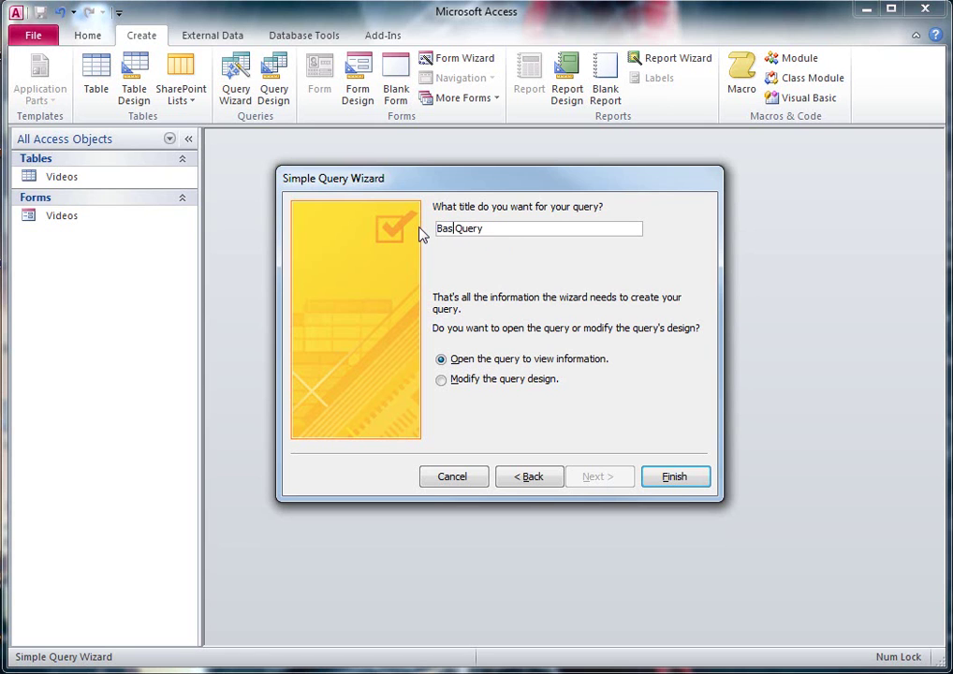
{"action": "left_click", "coordinate": [667, 482]}
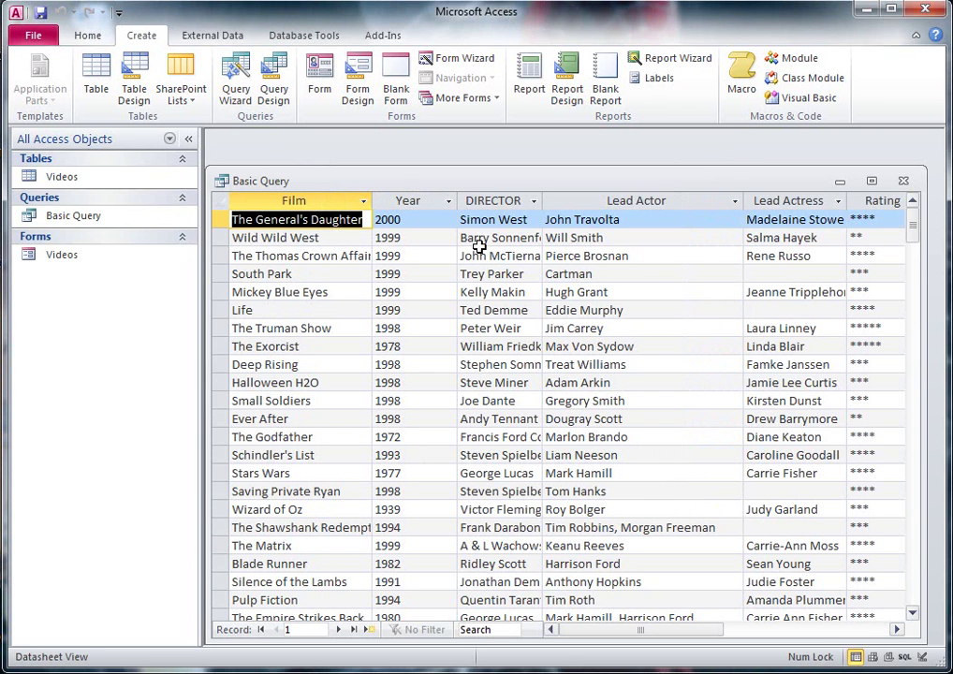
{"action": "left_click", "coordinate": [871, 181]}
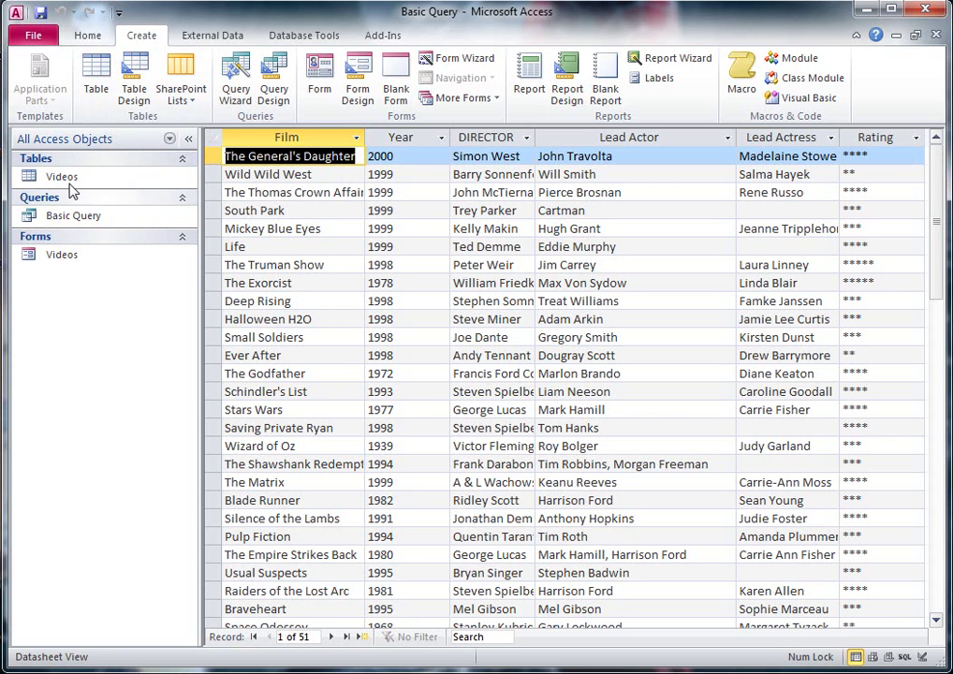
Switch Basic Query to Design View and enlarge the Videos field list to fit all its fields.
{"action": "left_click", "coordinate": [88, 36]}
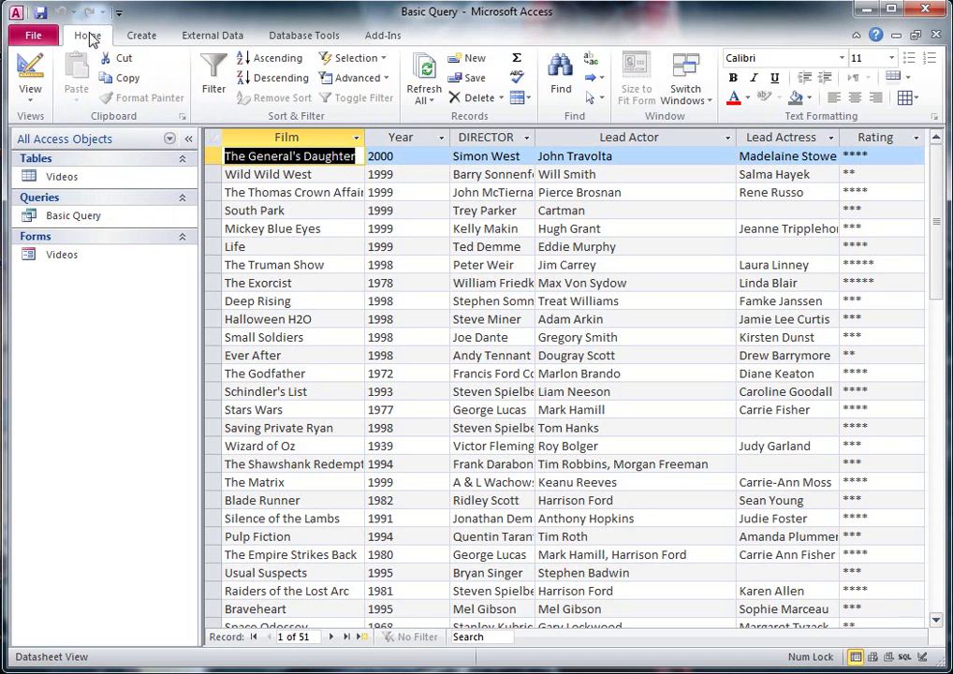
{"action": "left_click", "coordinate": [30, 91]}
{"action": "left_click", "coordinate": [69, 288]}
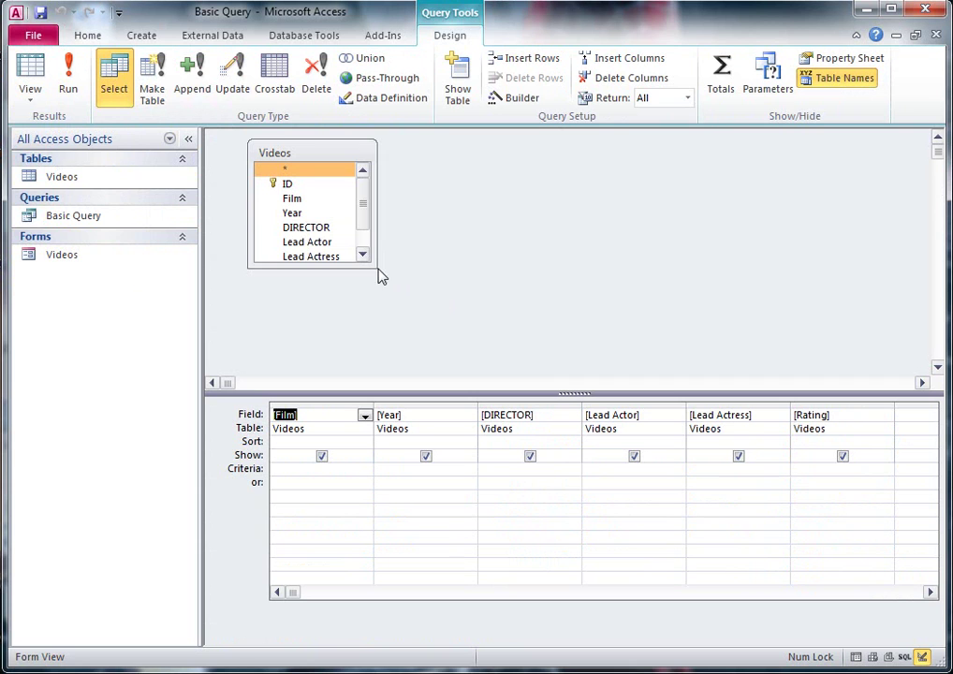
{"action": "left_click_drag", "start_coordinate": [375, 268], "coordinate": [392, 318]}
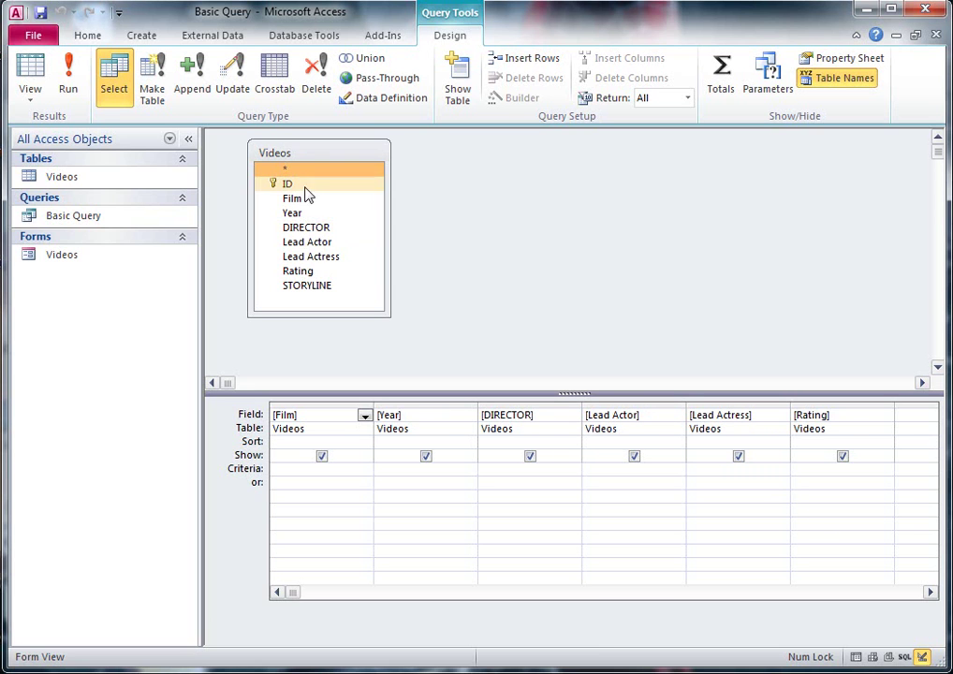
Delete the Rating column from the design grid and add Rating back from the Videos field list.
{"action": "left_click", "coordinate": [814, 403]}
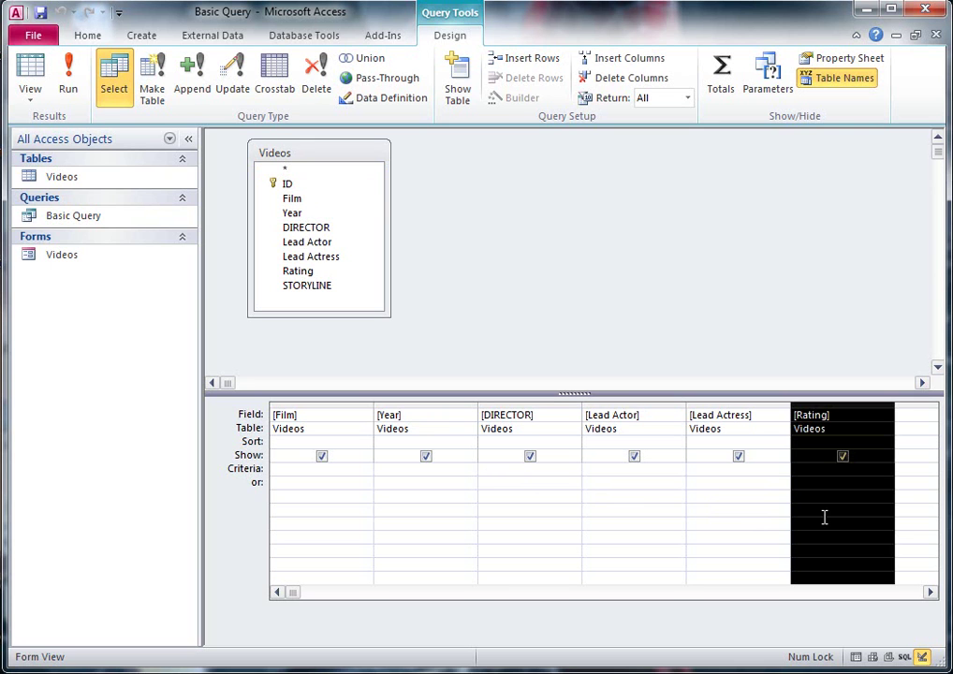
{"action": "key", "text": "Delete"}
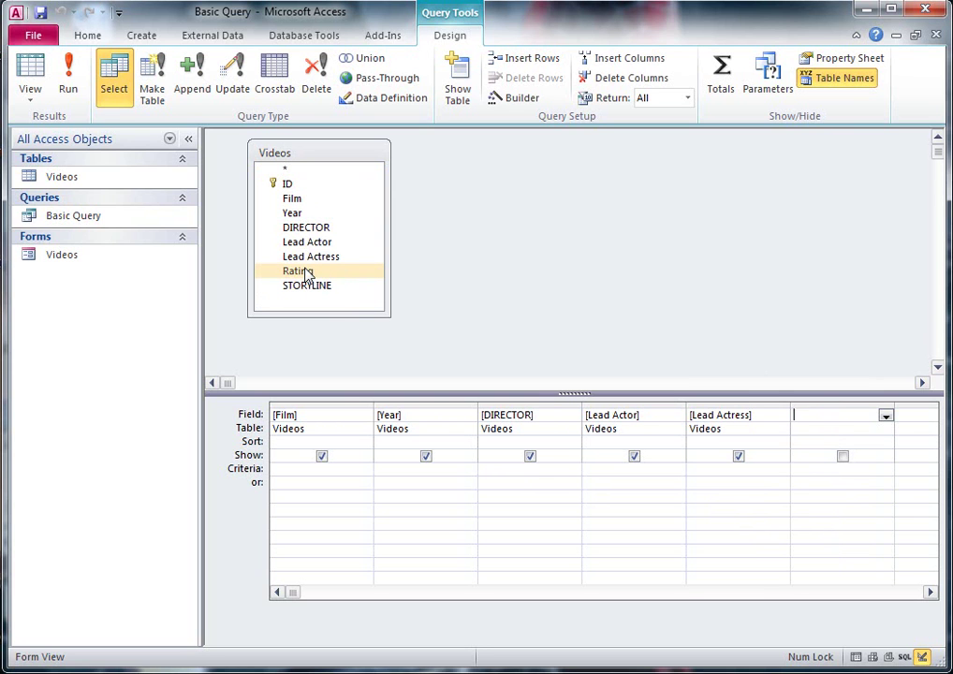
{"action": "left_click_drag", "start_coordinate": [306, 272], "coordinate": [805, 417]}
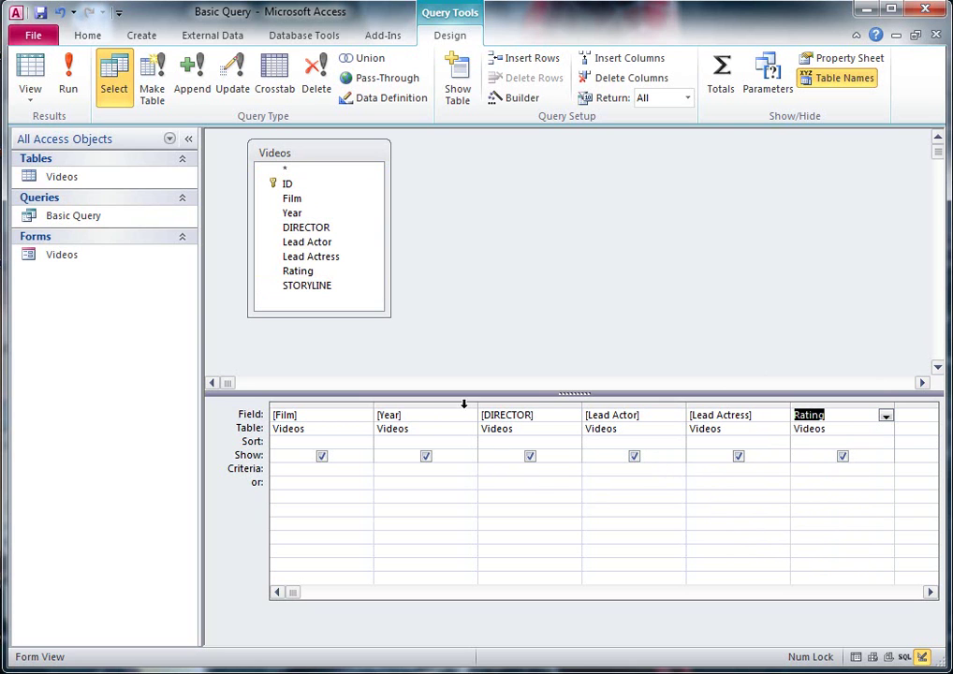
Hide the Lead Actress and Rating columns from the query output and run the query.
{"action": "left_click", "coordinate": [739, 455]}
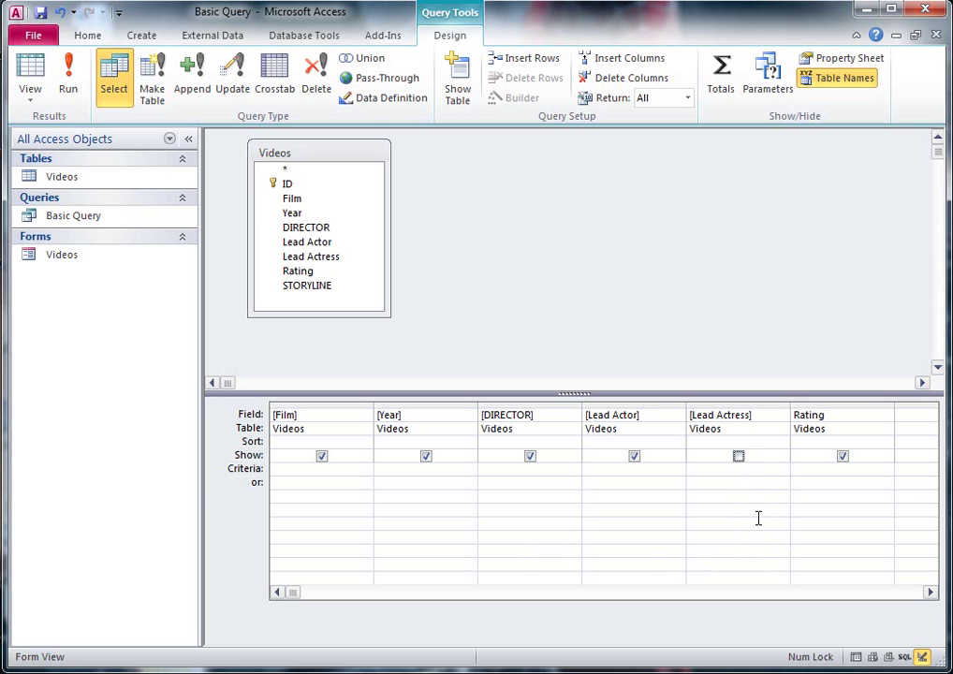
{"action": "left_click", "coordinate": [840, 457]}
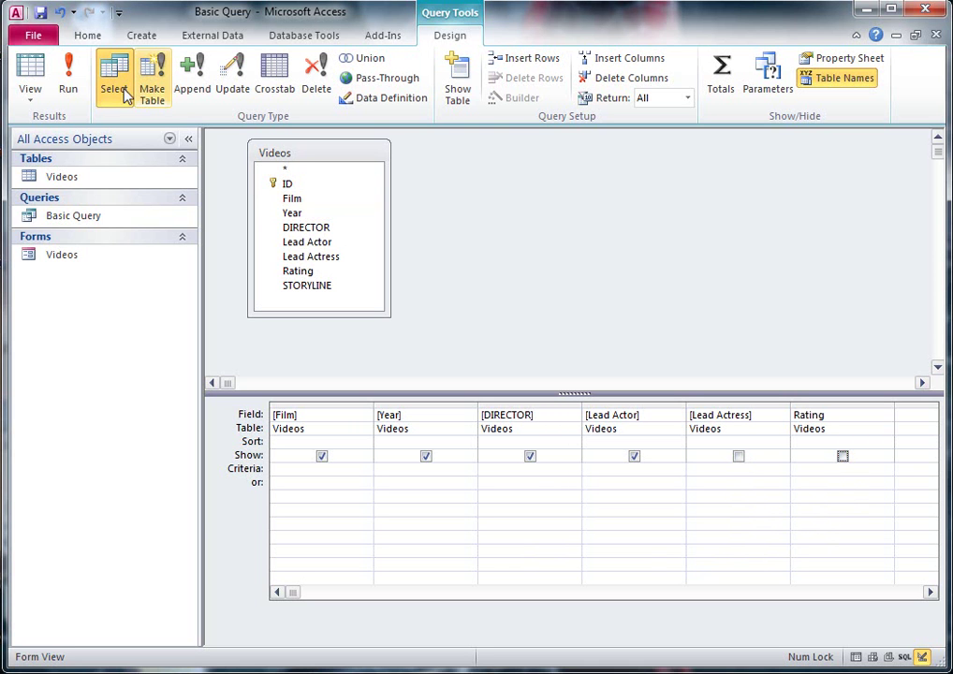
{"action": "left_click", "coordinate": [66, 84]}
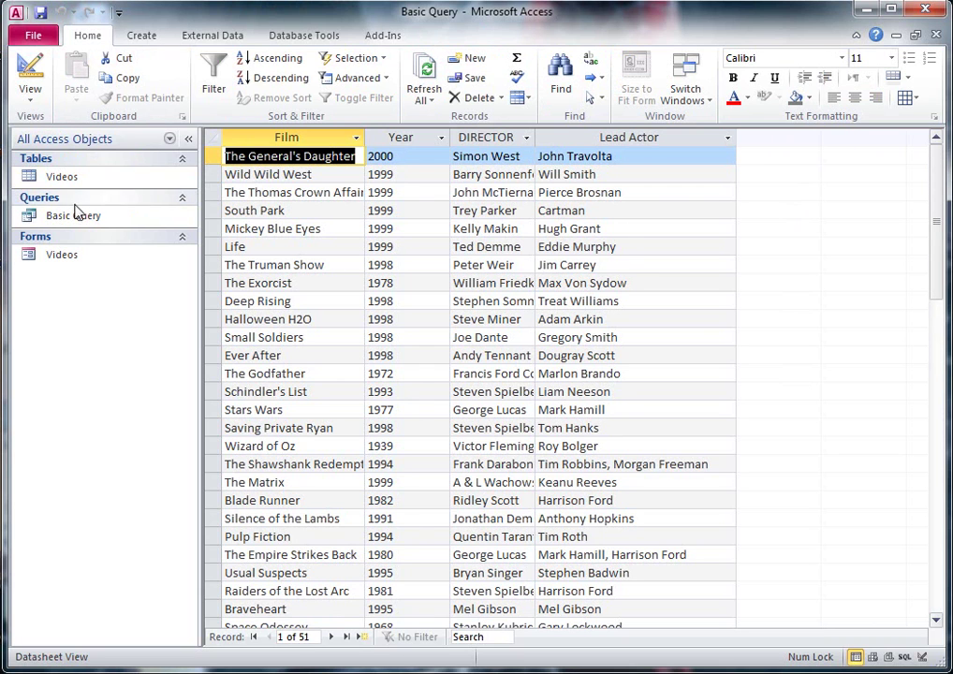
Return to Design View, show the Lead Actress and Rating columns again, and close Basic Query with its changes saved.
{"action": "left_click", "coordinate": [30, 94]}
{"action": "left_click", "coordinate": [80, 292]}
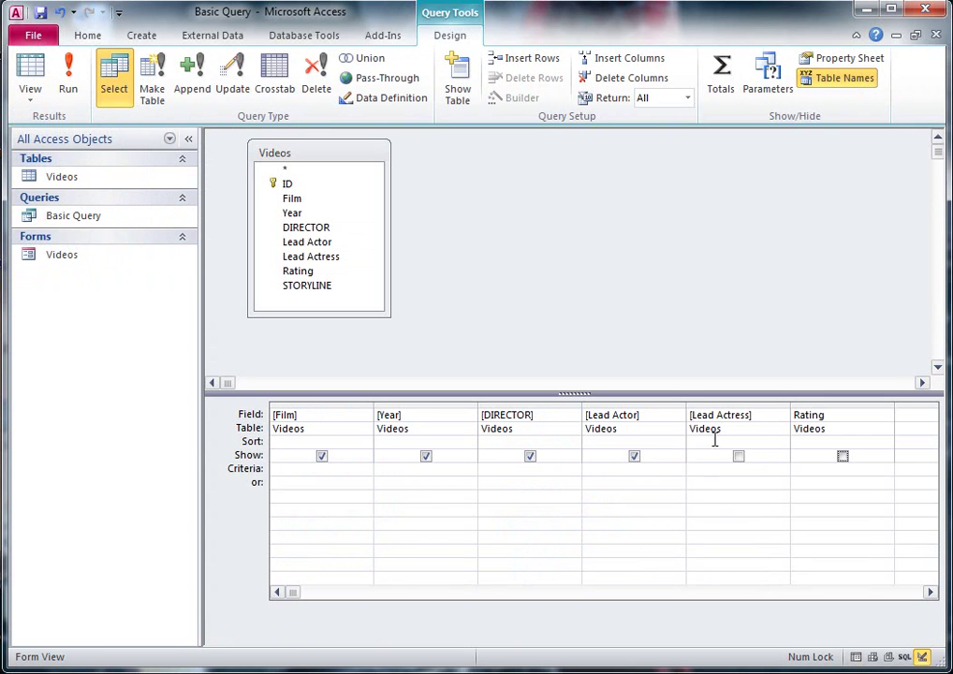
{"action": "left_click", "coordinate": [739, 456]}
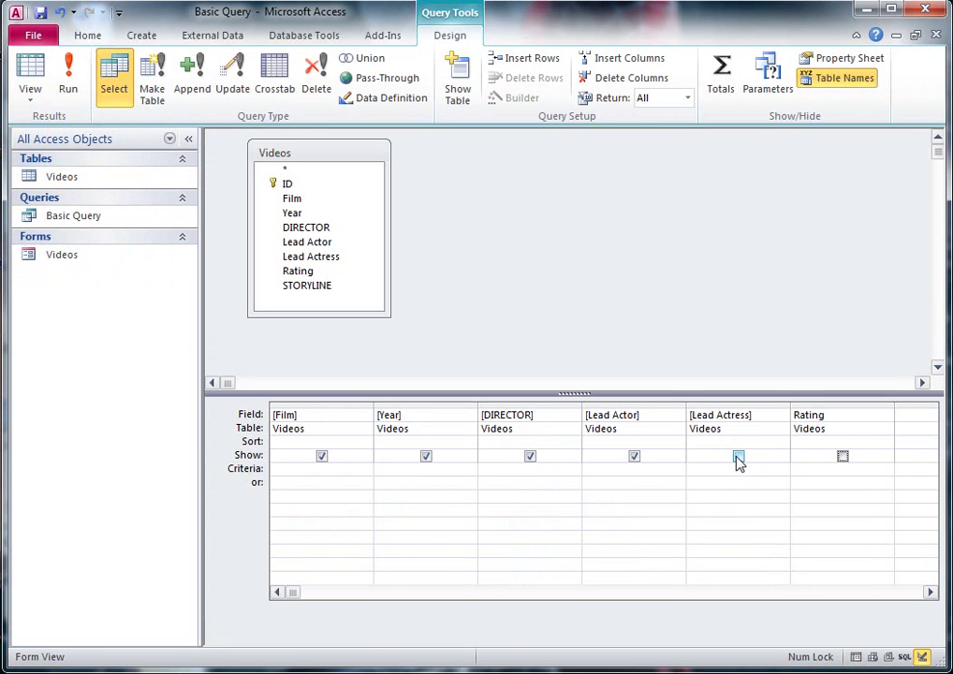
{"action": "left_click", "coordinate": [842, 457]}
{"action": "left_click", "coordinate": [934, 36]}
{"action": "left_click", "coordinate": [367, 442]}
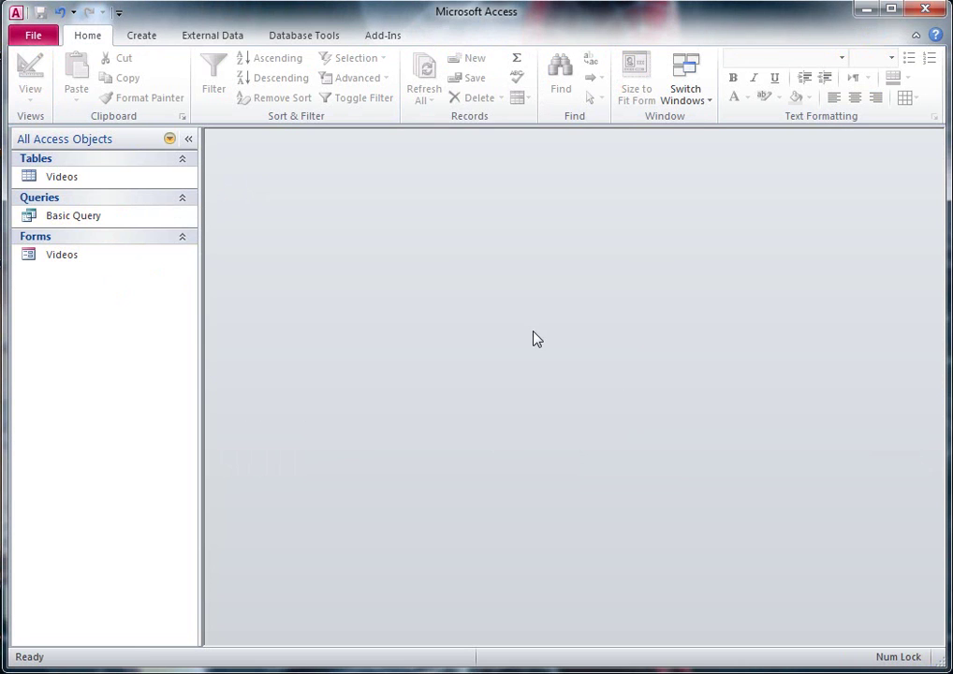
Duplicate Basic Query under the name Film Title Query.
{"action": "right_click", "coordinate": [84, 217]}
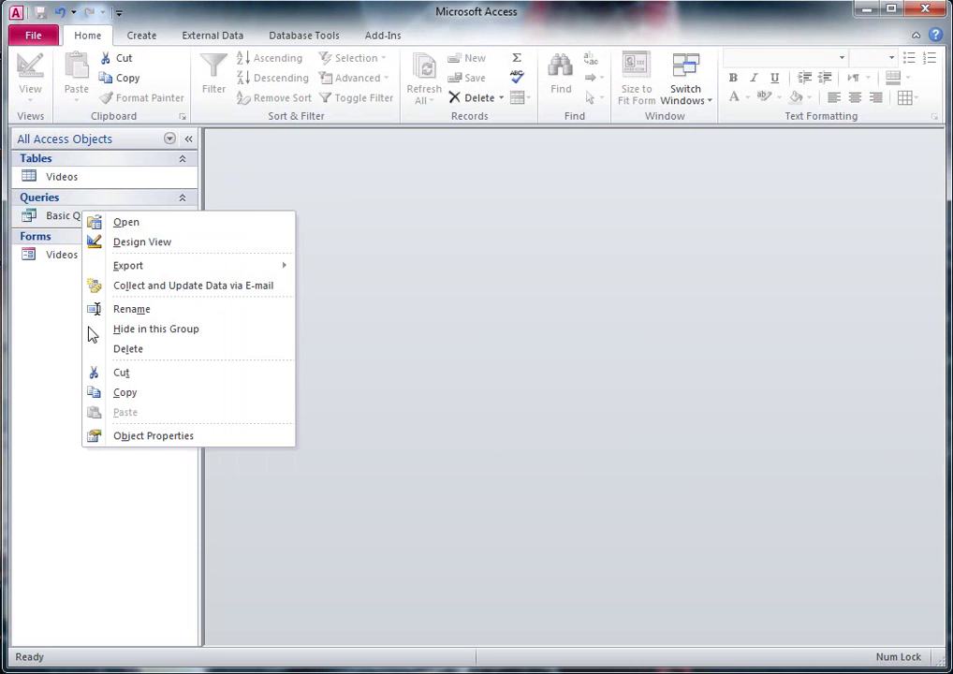
{"action": "left_click", "coordinate": [143, 393]}
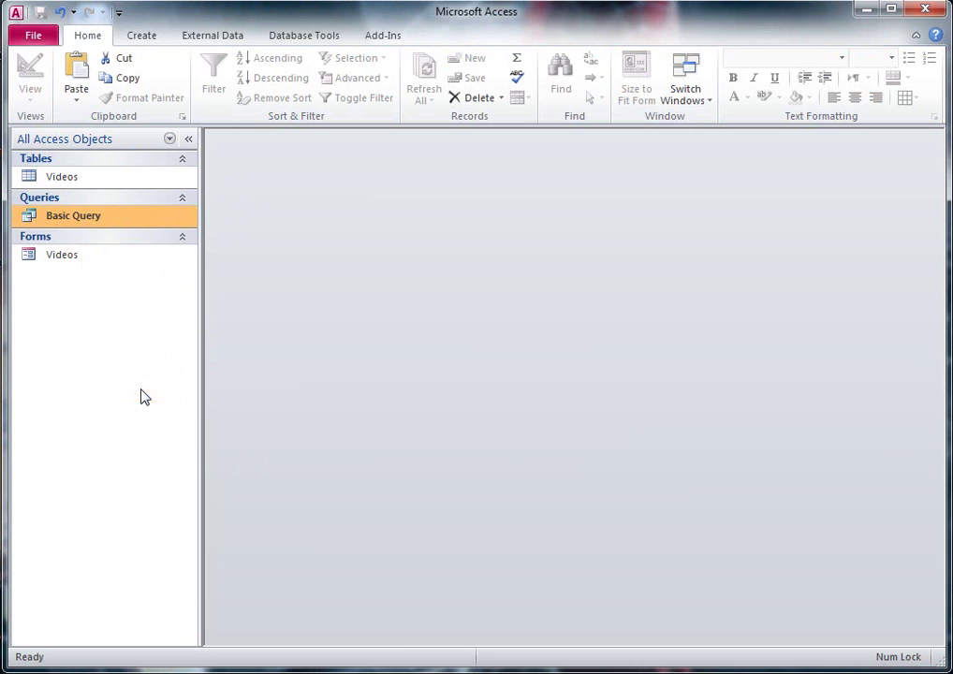
{"action": "right_click", "coordinate": [116, 218]}
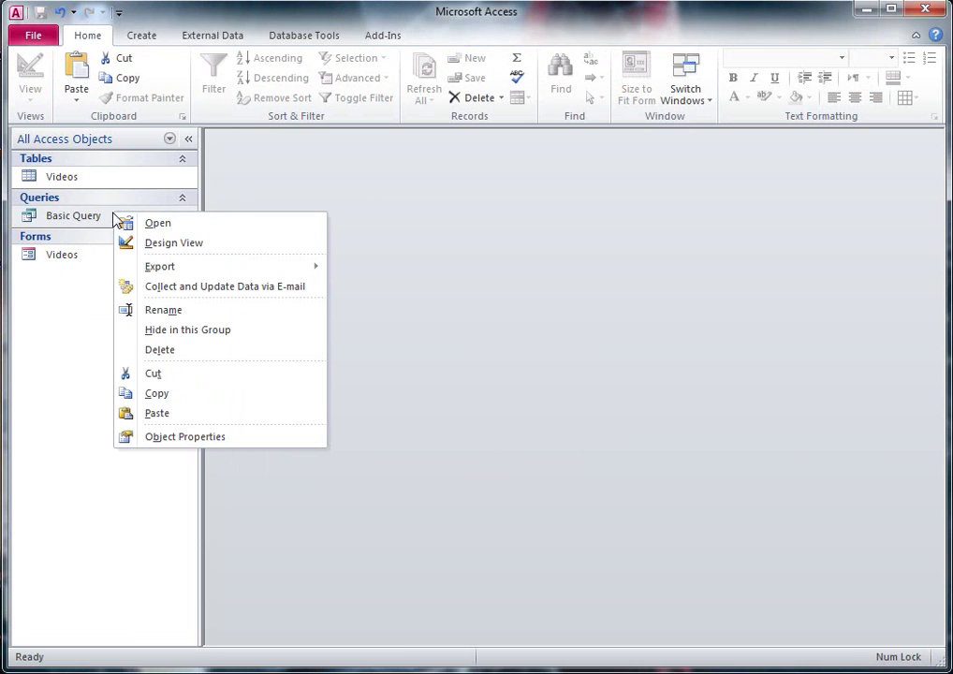
{"action": "left_click", "coordinate": [166, 413]}
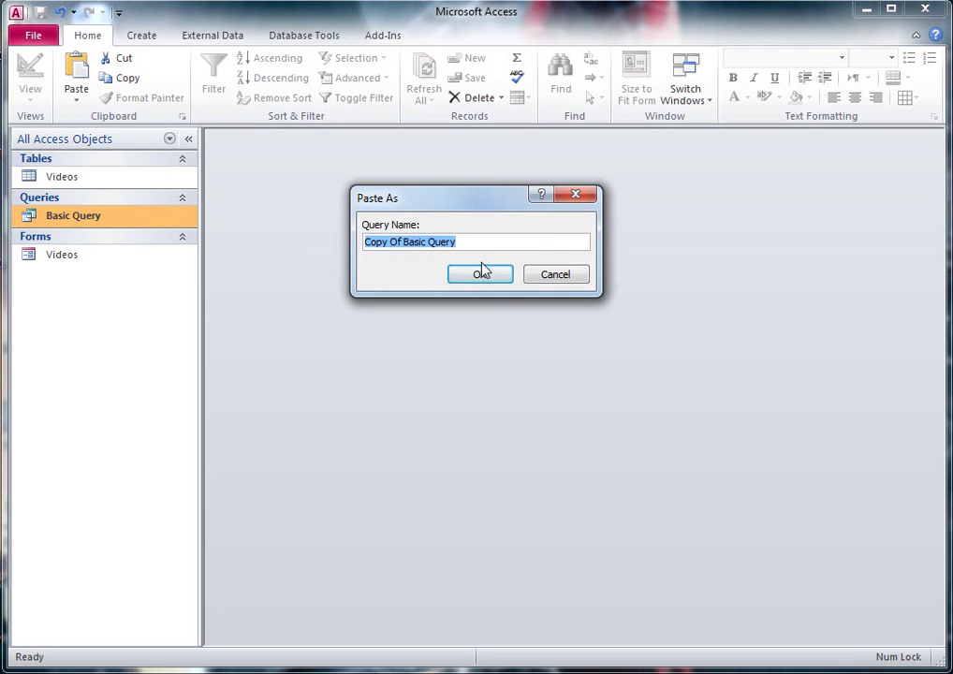
{"action": "type", "text": "Film Title"}
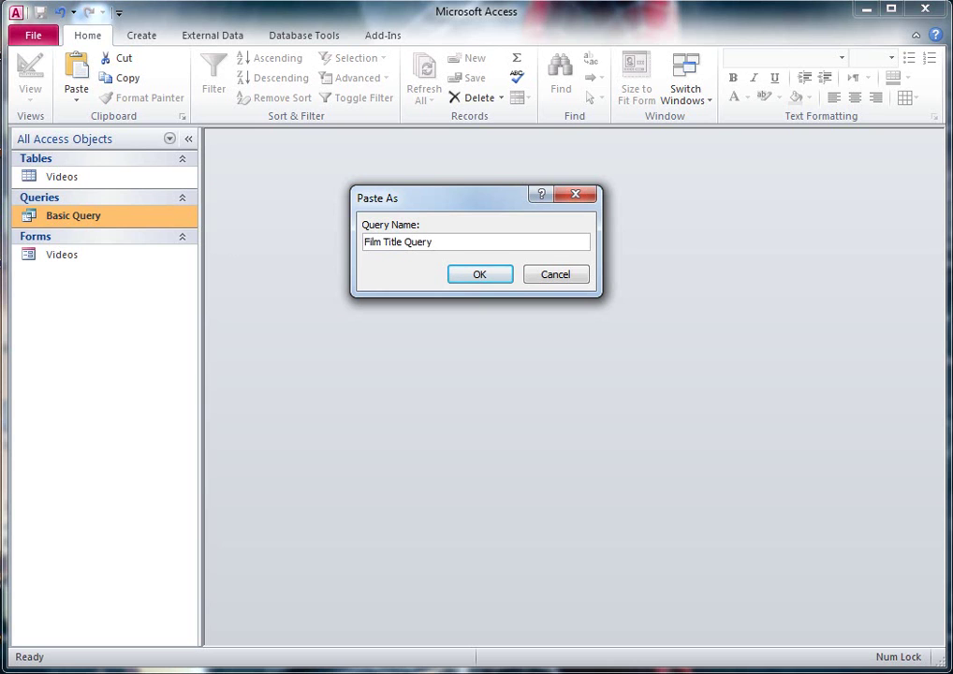
{"action": "left_click", "coordinate": [472, 276]}
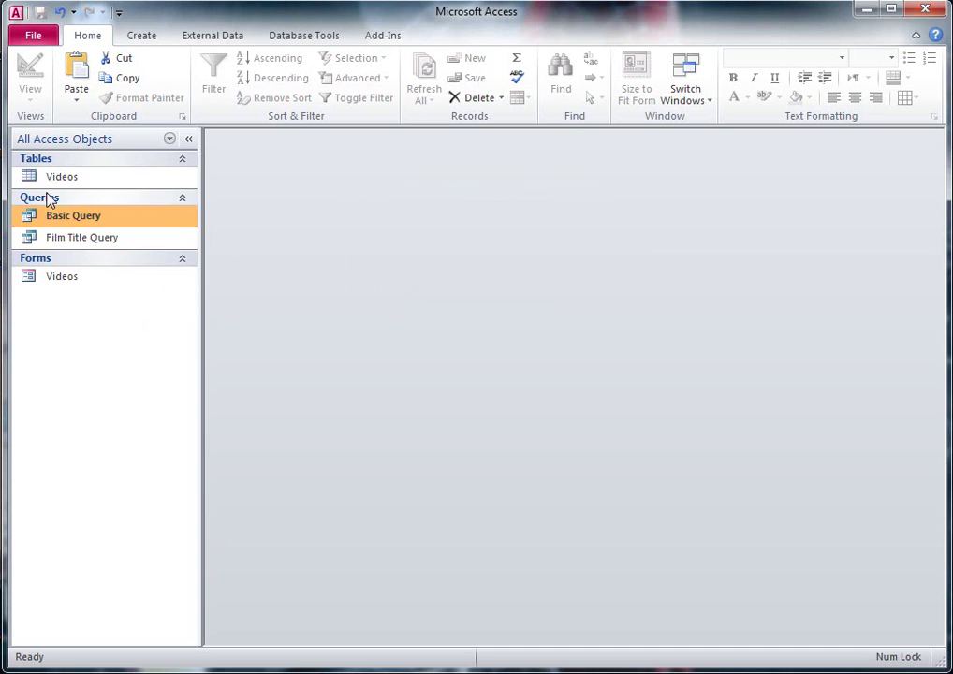
Open Film Title Query in Design View and set the Film field's criterion to [Please enter Film Title].
{"action": "left_click", "coordinate": [76, 238]}
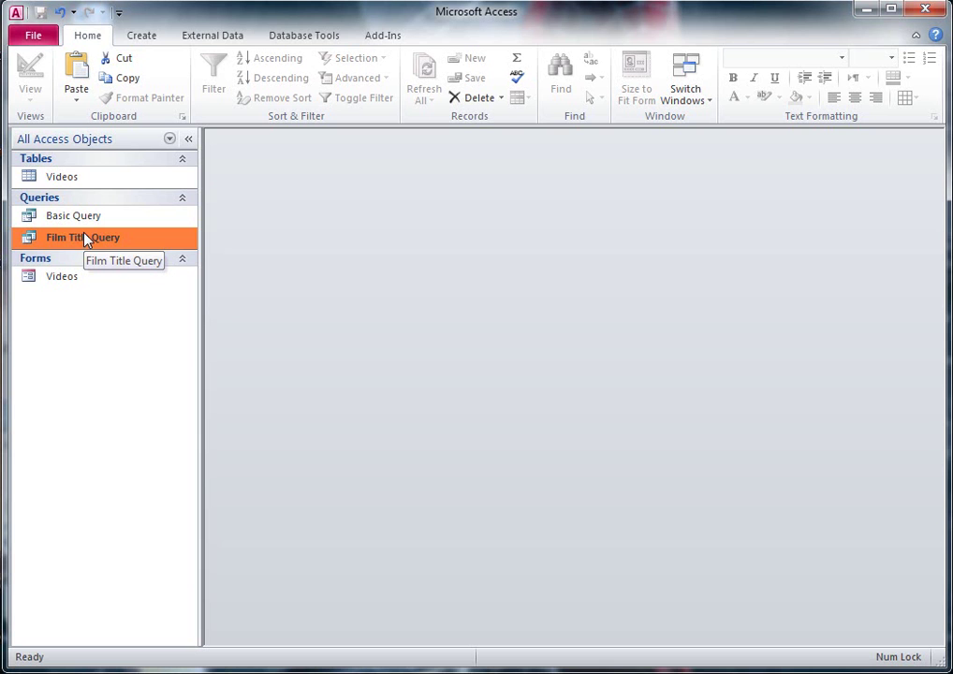
{"action": "right_click", "coordinate": [84, 238]}
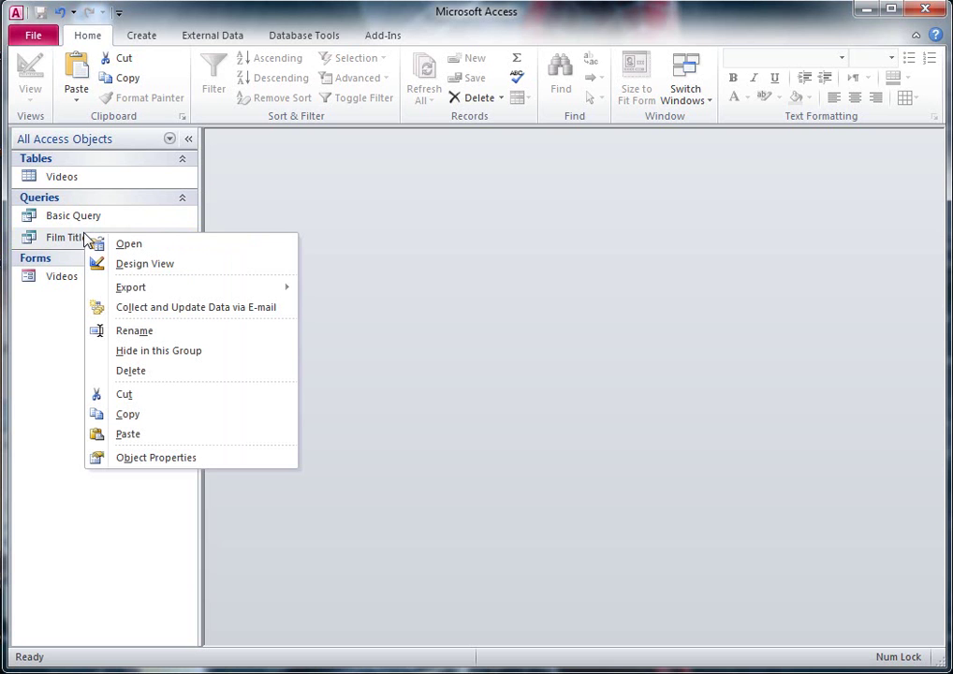
{"action": "left_click", "coordinate": [151, 265]}
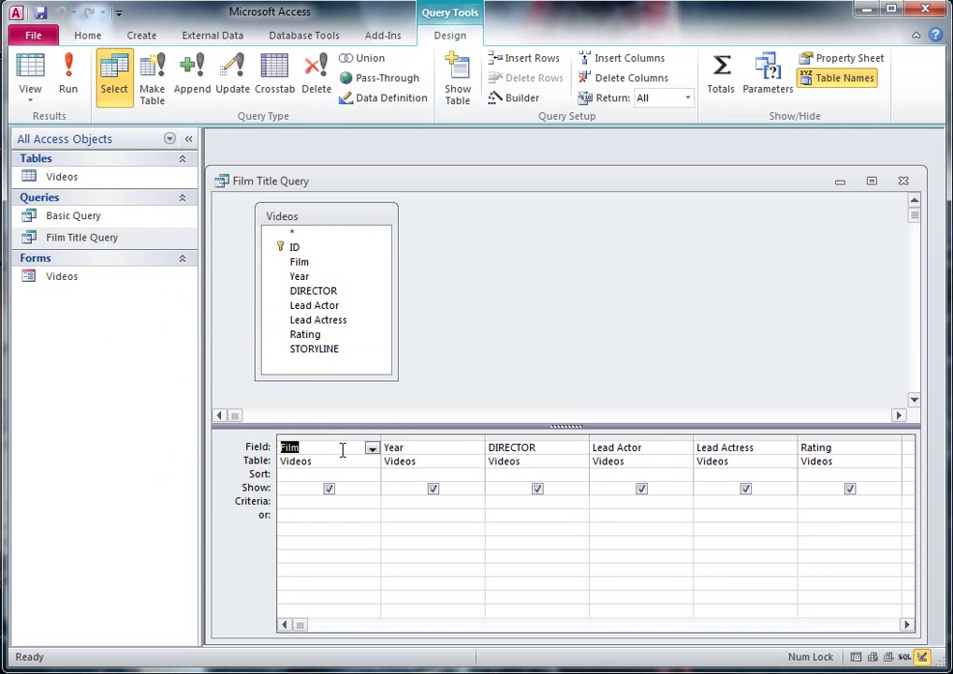
{"action": "left_click", "coordinate": [292, 501]}
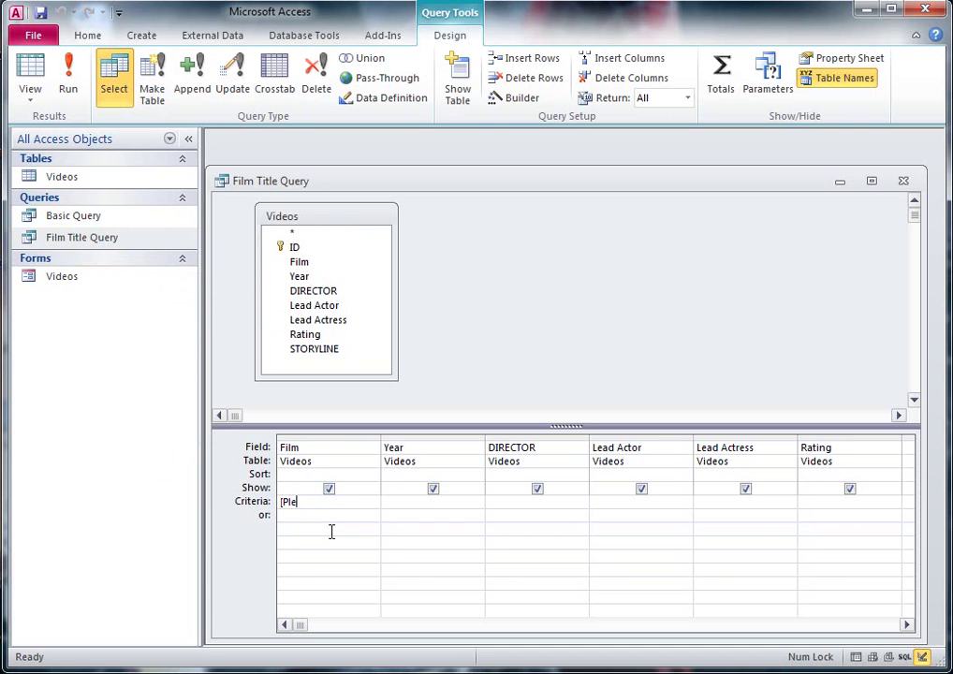
{"action": "type", "text": "[Please enter Fi"}
{"action": "type", "text": "lm Title]"}
{"action": "left_click", "coordinate": [332, 522]}
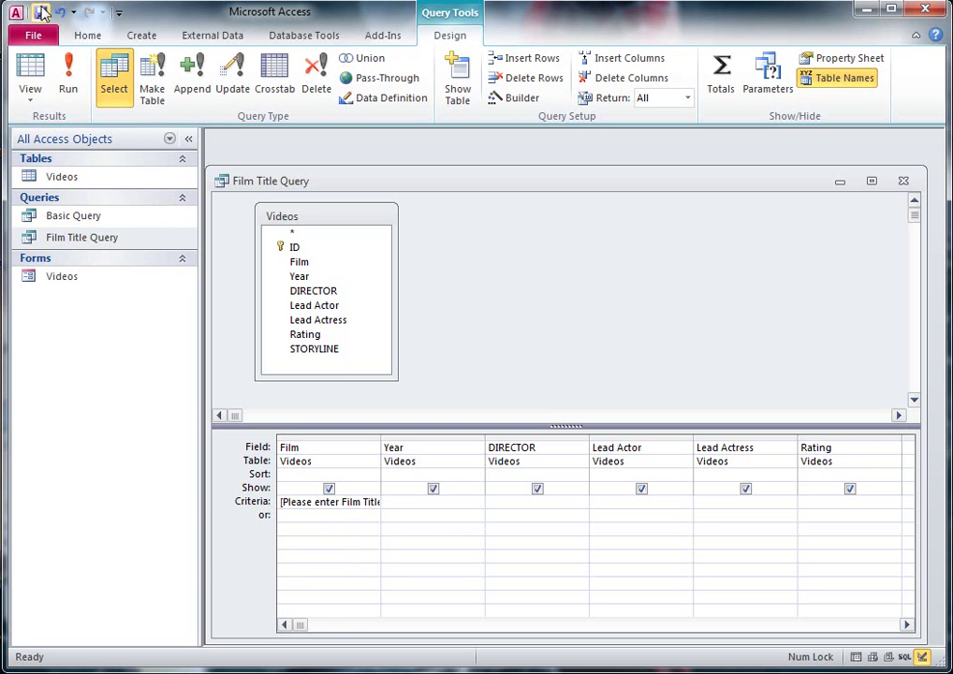
Run Film Title Query with Titanic as the film title parameter.
{"action": "left_click", "coordinate": [68, 82]}
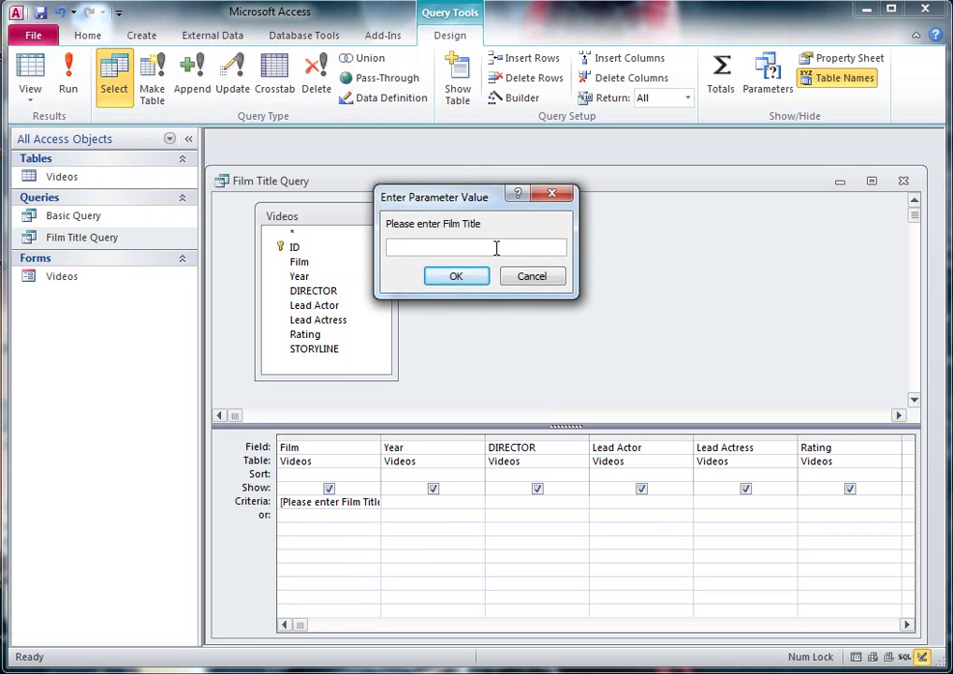
{"action": "type", "text": "Titanic"}
{"action": "left_click", "coordinate": [463, 278]}
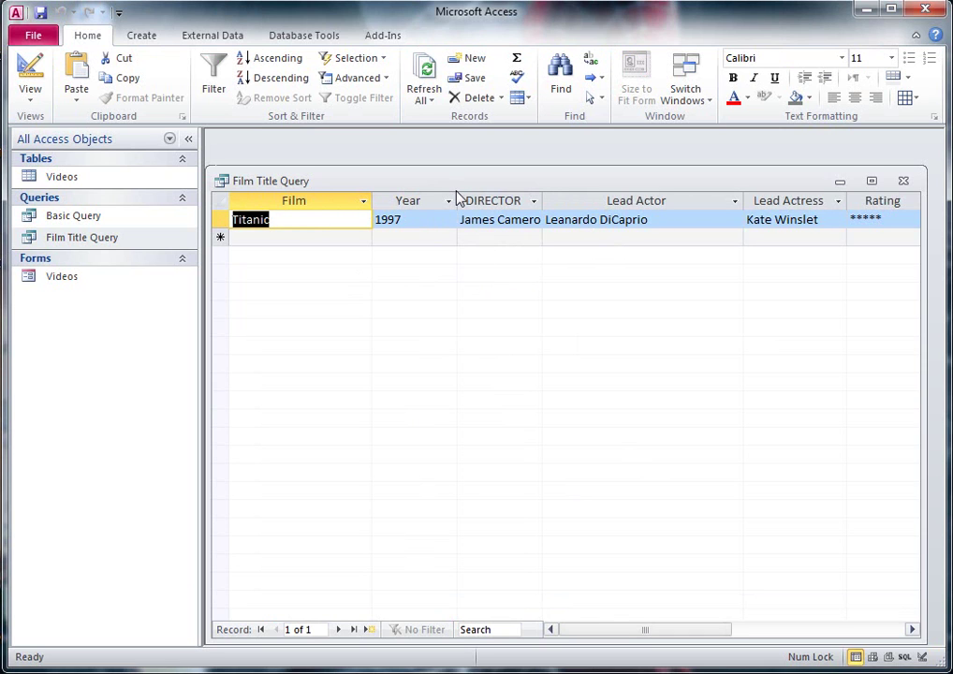
Narrow the Year, Lead Actor and Lead Actress columns in the query results and widen the DIRECTOR column to fit the director's full name.
{"action": "left_click_drag", "start_coordinate": [457, 201], "coordinate": [427, 202]}
{"action": "left_click_drag", "start_coordinate": [512, 202], "coordinate": [524, 202]}
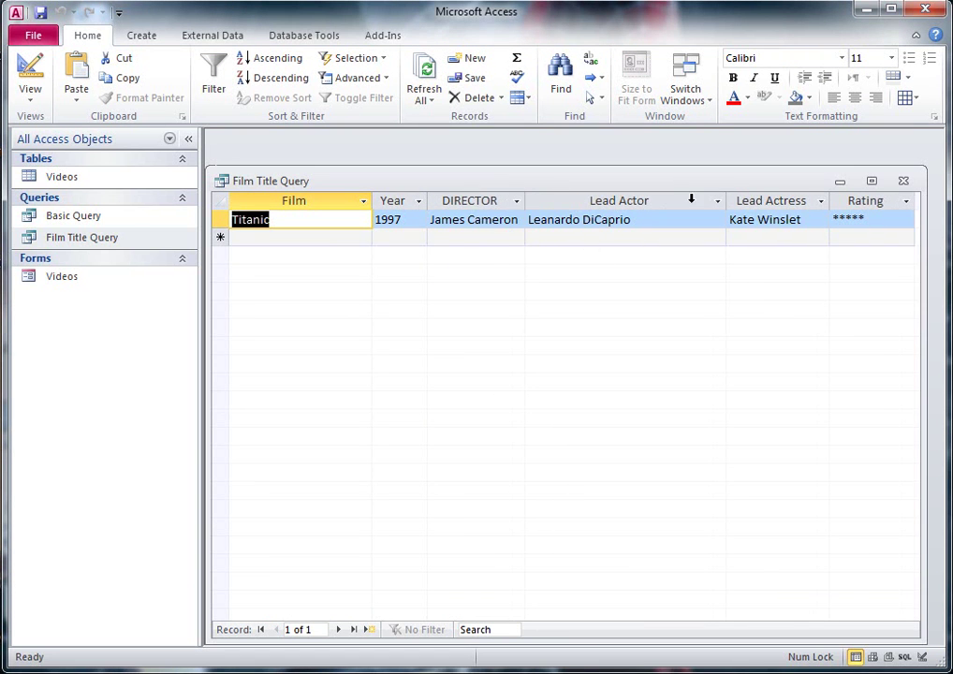
{"action": "left_click", "coordinate": [718, 200]}
{"action": "left_click", "coordinate": [717, 202]}
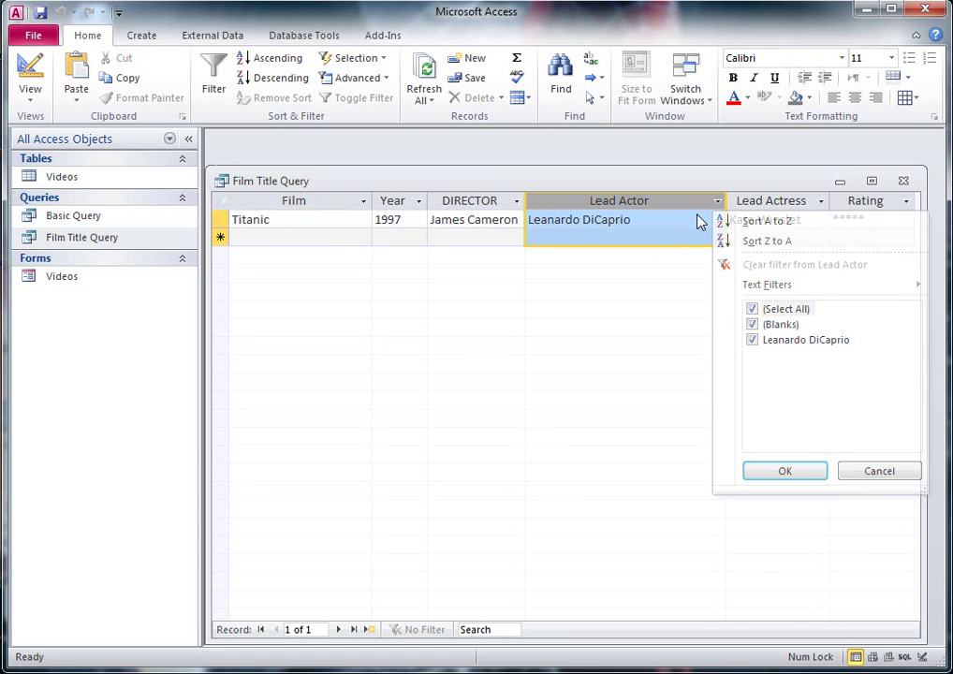
{"action": "left_click", "coordinate": [721, 202]}
{"action": "left_click", "coordinate": [715, 204]}
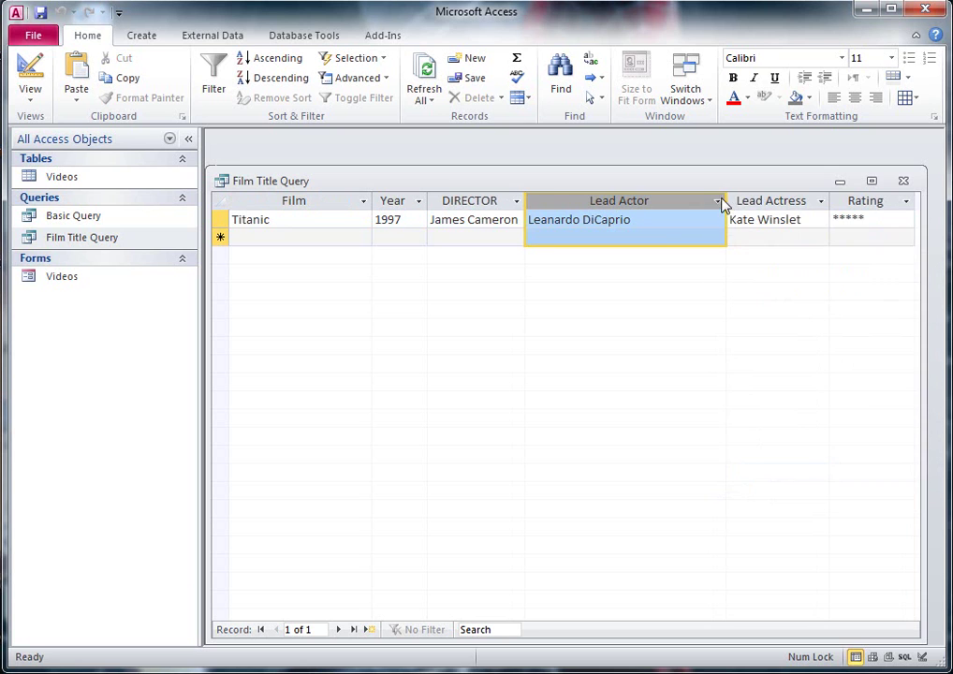
{"action": "left_click", "coordinate": [730, 203]}
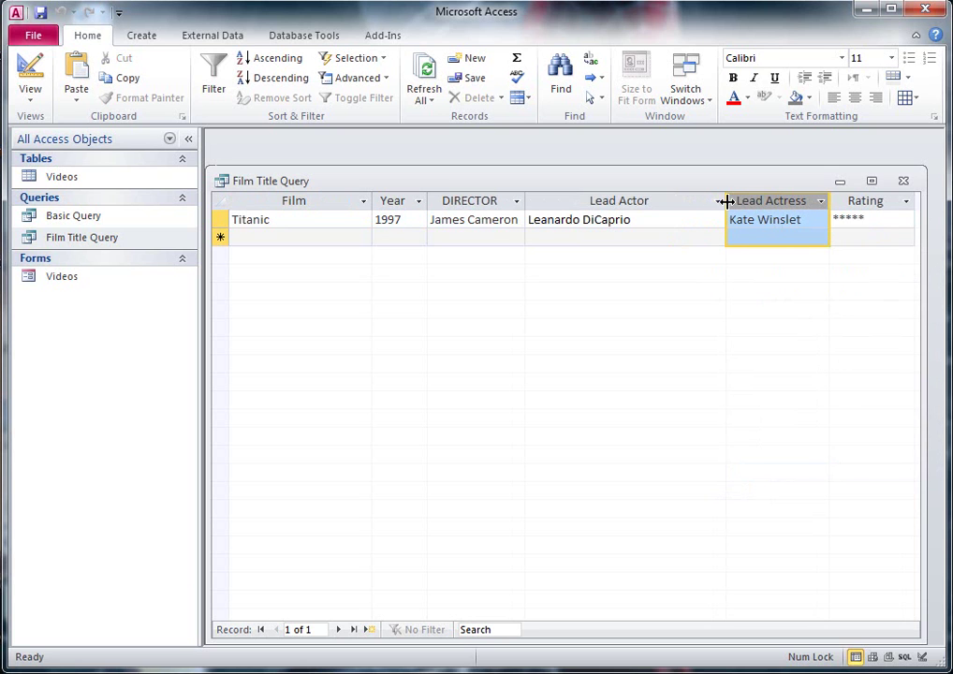
{"action": "left_click_drag", "start_coordinate": [726, 201], "coordinate": [666, 202]}
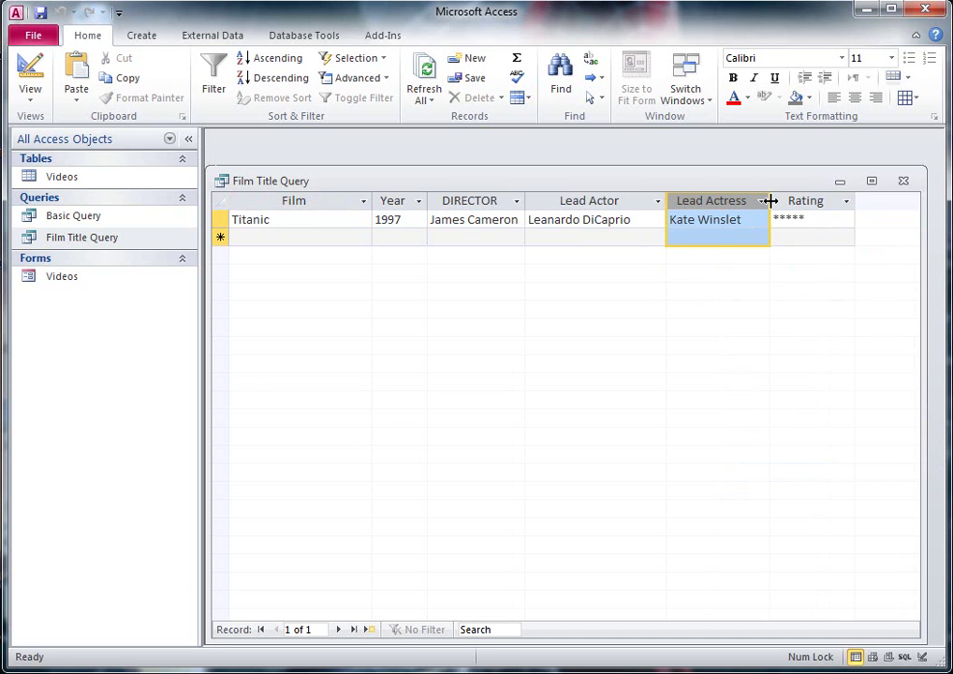
{"action": "left_click_drag", "start_coordinate": [769, 200], "coordinate": [760, 200]}
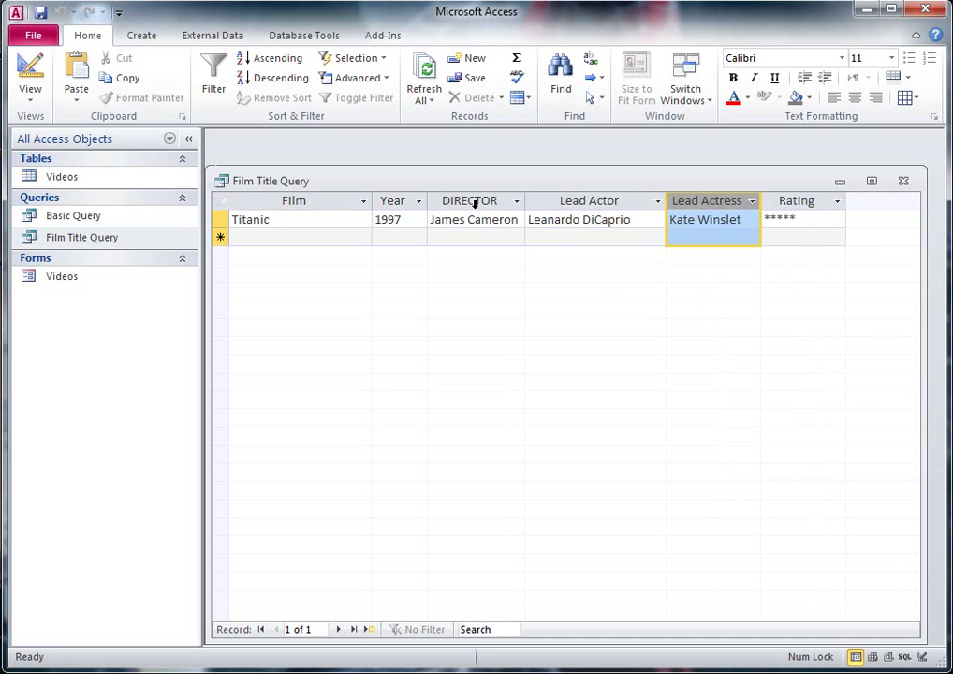